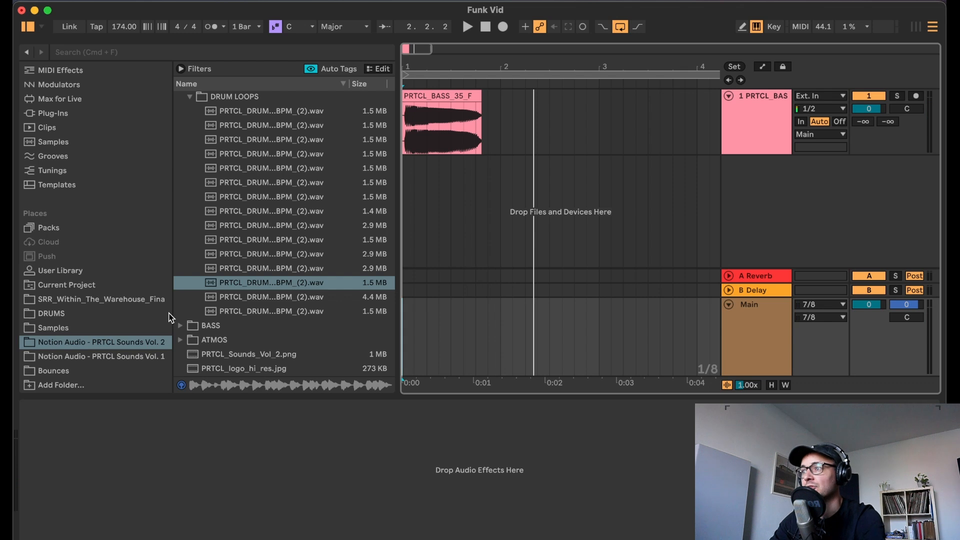
# - Load the Cableguys ShaperBox 3 plug-in onto the PRTCL_BASS_35_F audio track
pyautogui.click(69, 116)
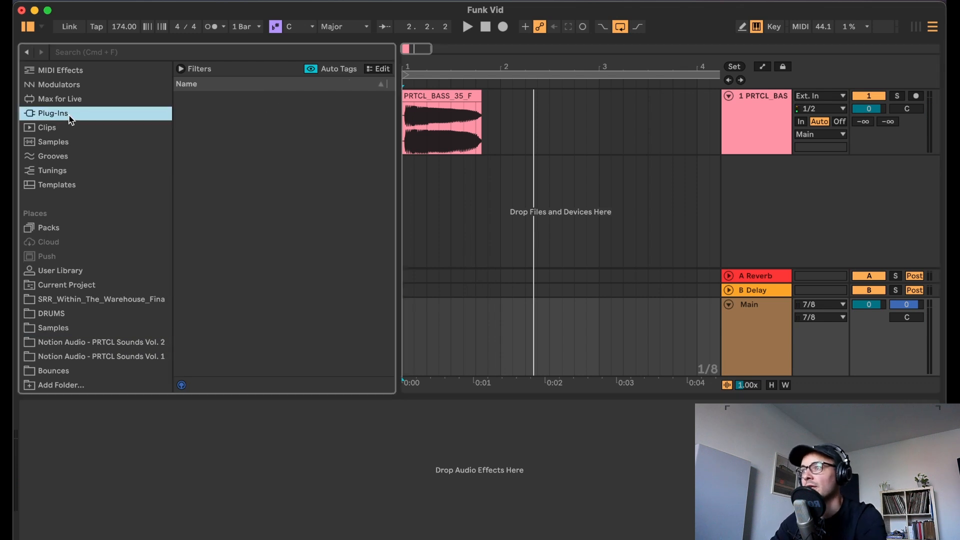
pyautogui.click(180, 212)
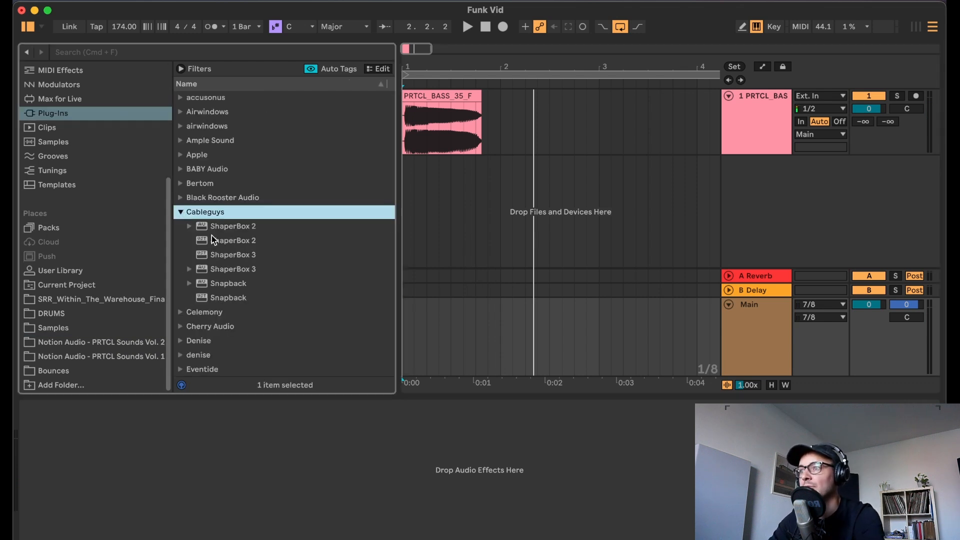
pyautogui.click(222, 273)
pyautogui.moveTo(436, 140); pyautogui.dragTo(567, 98)
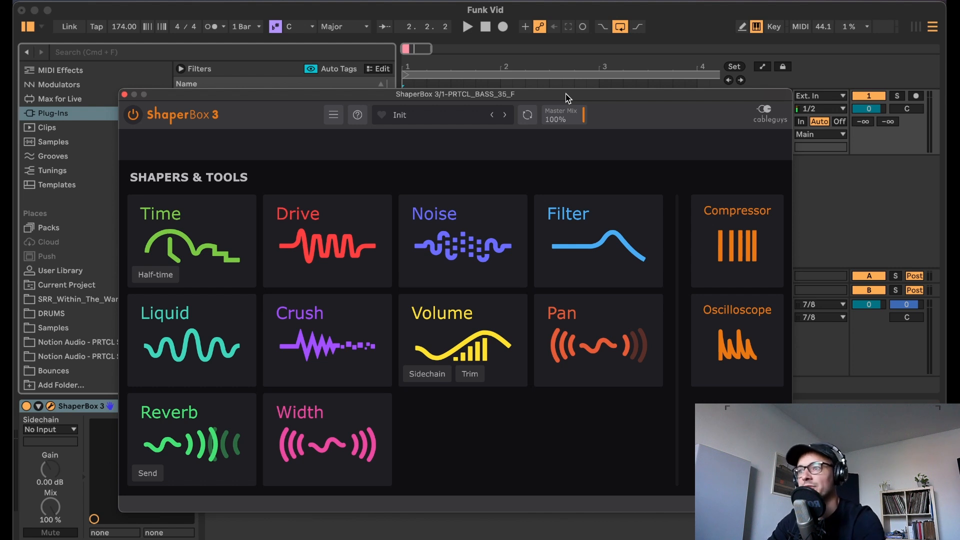
# - Add the Filter shaper and set its filter type to Clean BP 24dB
pyautogui.click(594, 240)
pyautogui.moveTo(452, 90); pyautogui.dragTo(466, 83)
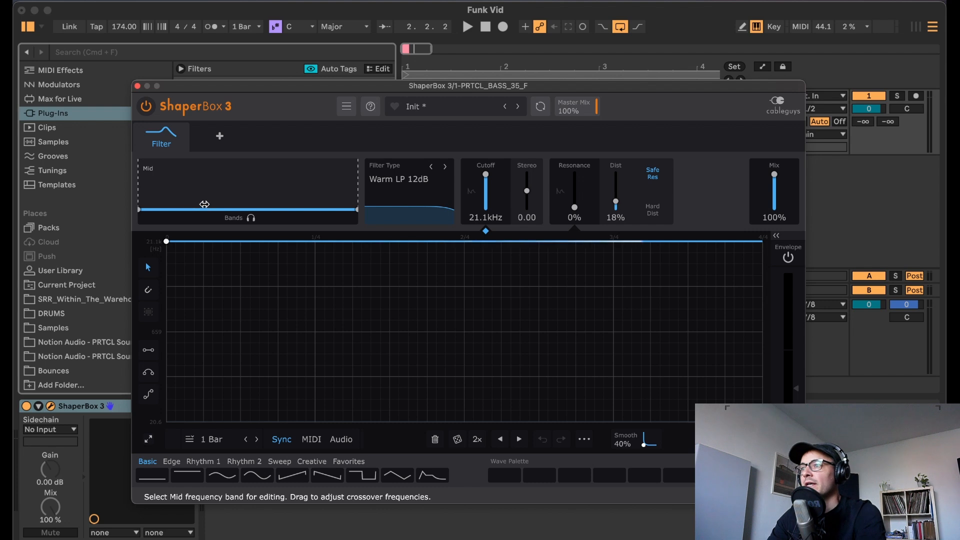
pyautogui.moveTo(139, 209)
pyautogui.mouseDown()
pyautogui.moveTo(236, 208)
pyautogui.moveTo(139, 209)
pyautogui.mouseUp()
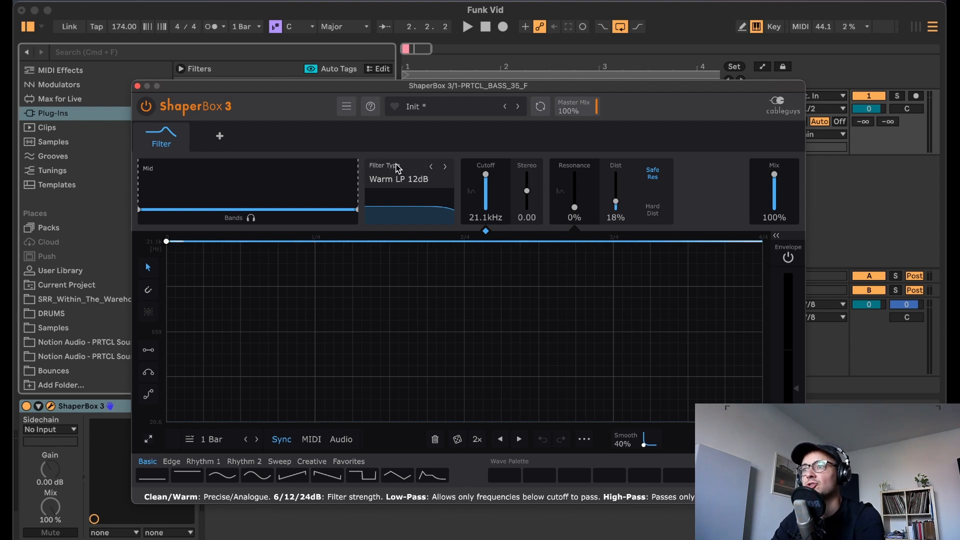
pyautogui.click(398, 182)
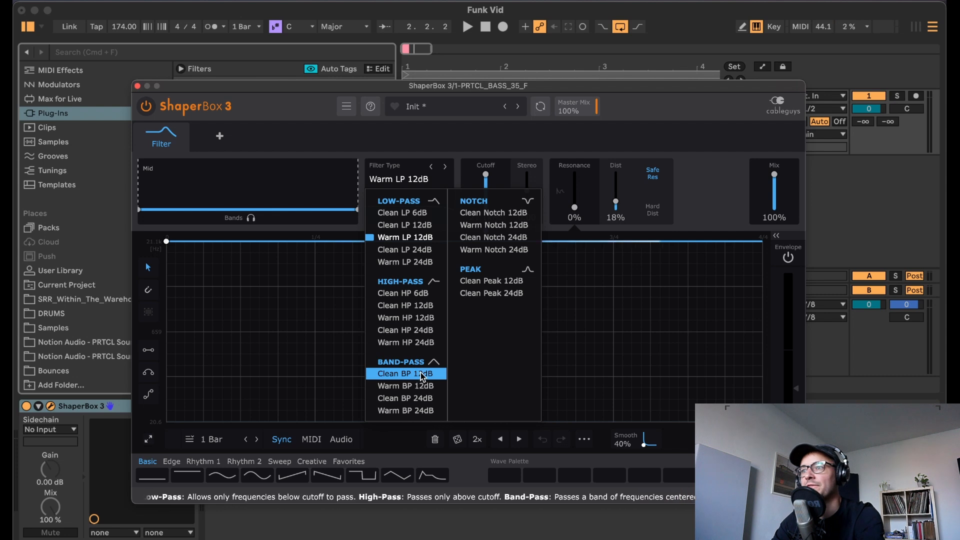
pyautogui.click(412, 400)
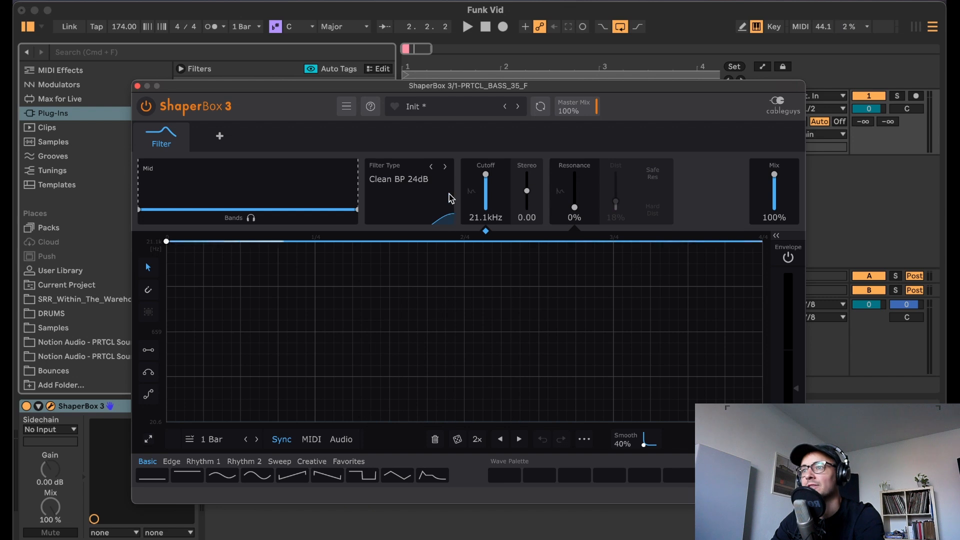
# - Set the filter's cutoff to about 615 Hz and its resonance to about 45%
pyautogui.moveTo(485, 198); pyautogui.dragTo(574, 192)
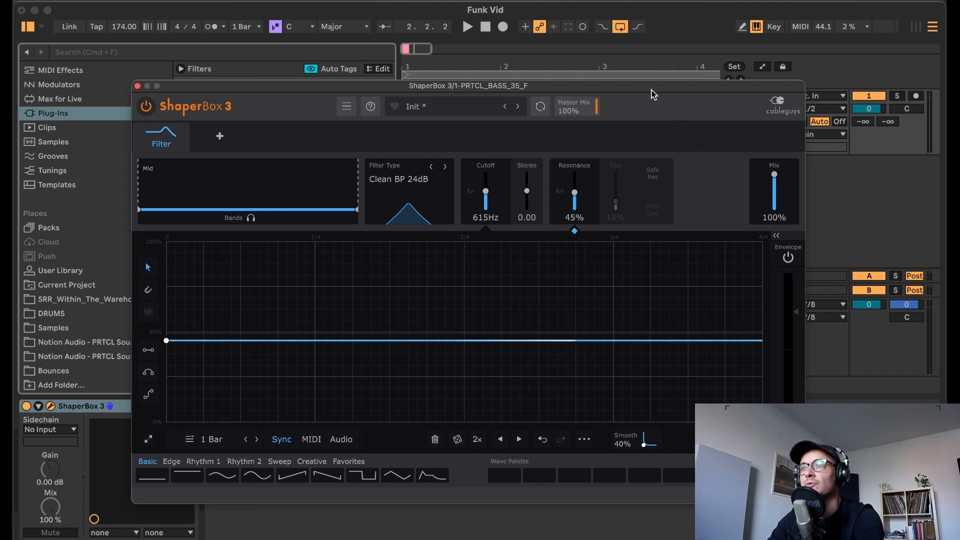
pyautogui.moveTo(652, 94); pyautogui.dragTo(659, 88)
pyautogui.moveTo(781, 169); pyautogui.dragTo(781, 182)
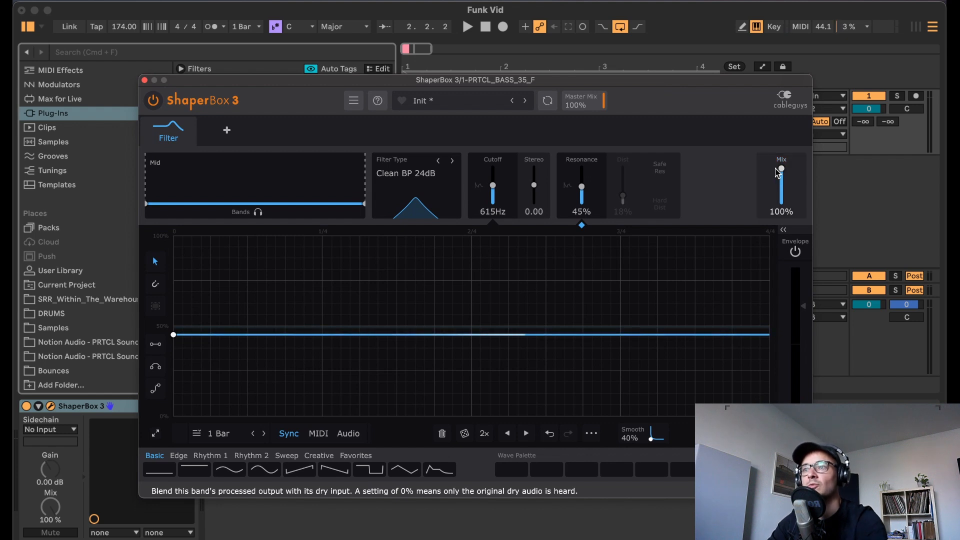
pyautogui.doubleClick(534, 182)
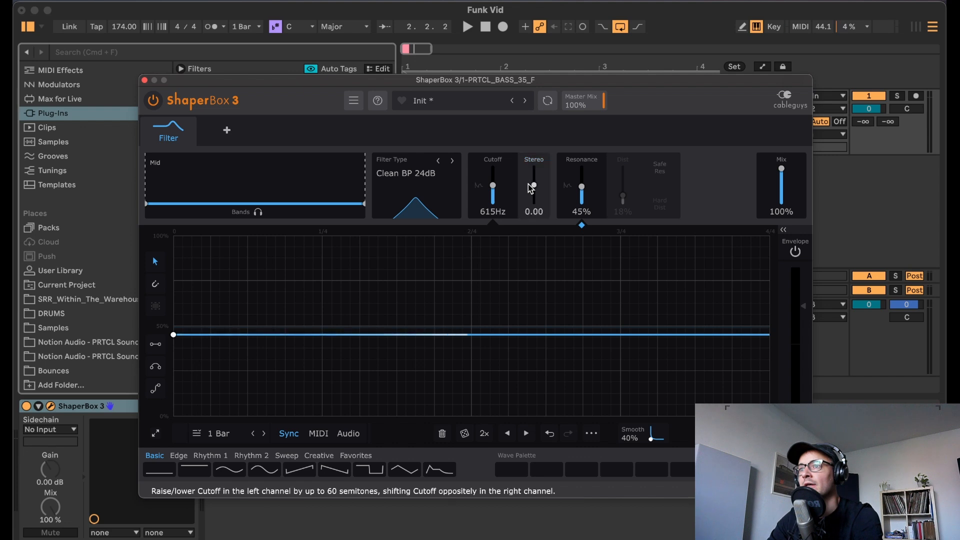
# - Set the resonance LFO length to 4 Bars after trying 1/8, and play the bass from the start
pyautogui.click(212, 437)
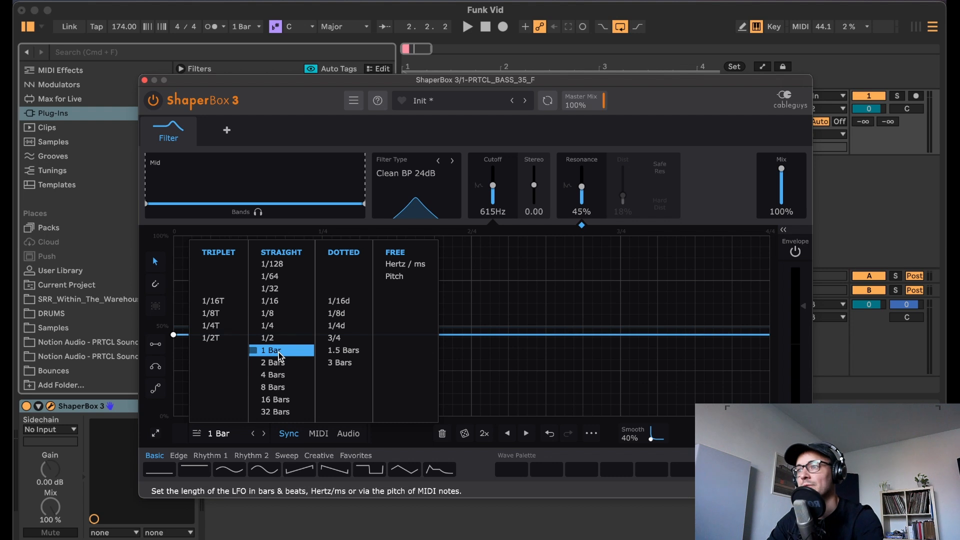
pyautogui.click(272, 313)
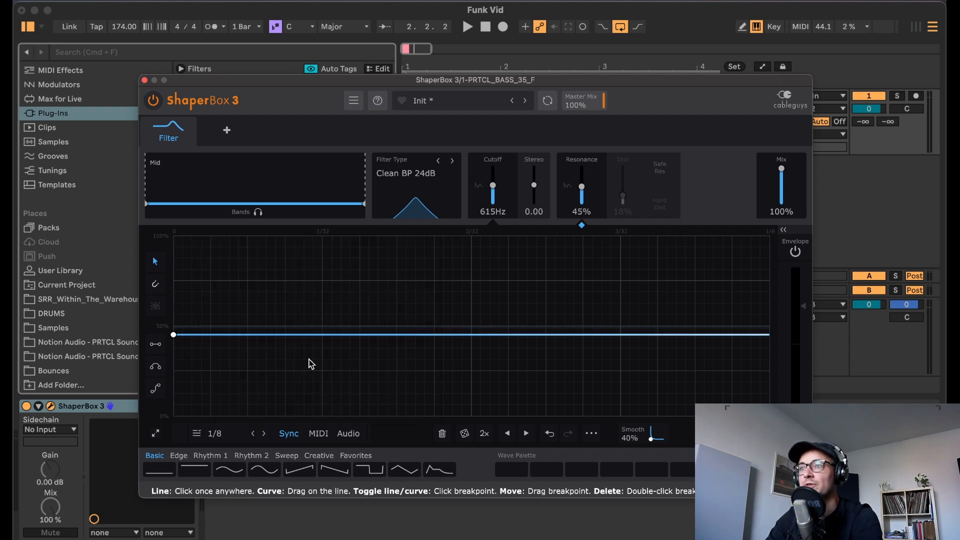
pyautogui.click(214, 434)
pyautogui.click(292, 379)
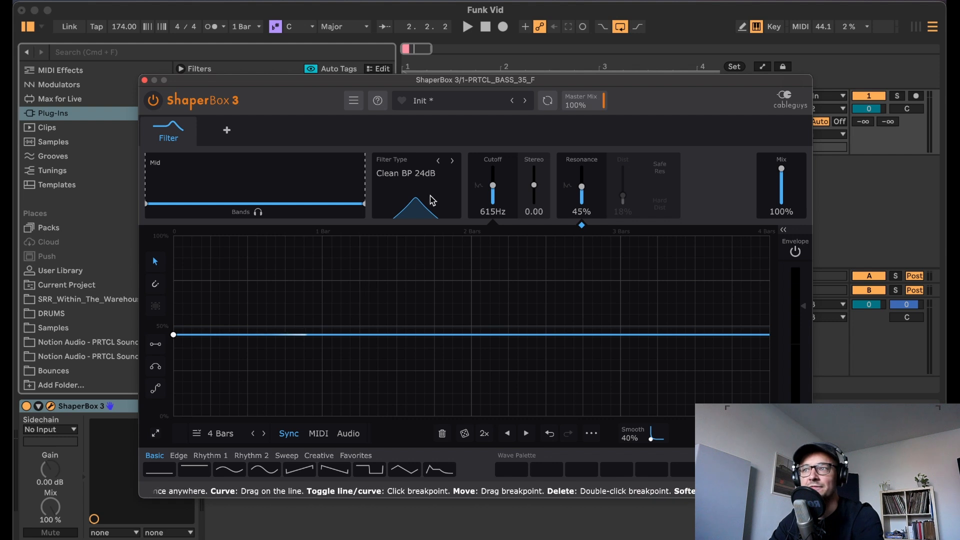
pyautogui.click(485, 27)
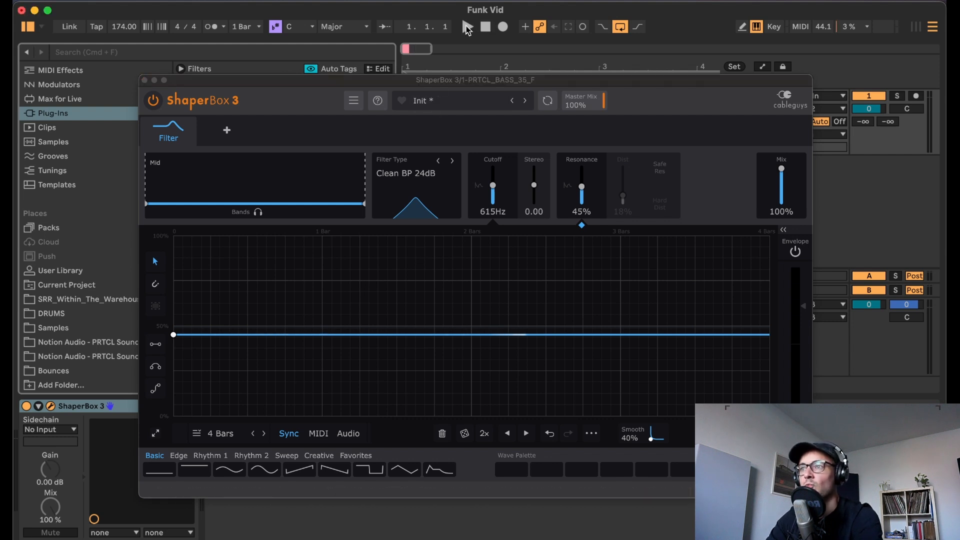
pyautogui.click(467, 26)
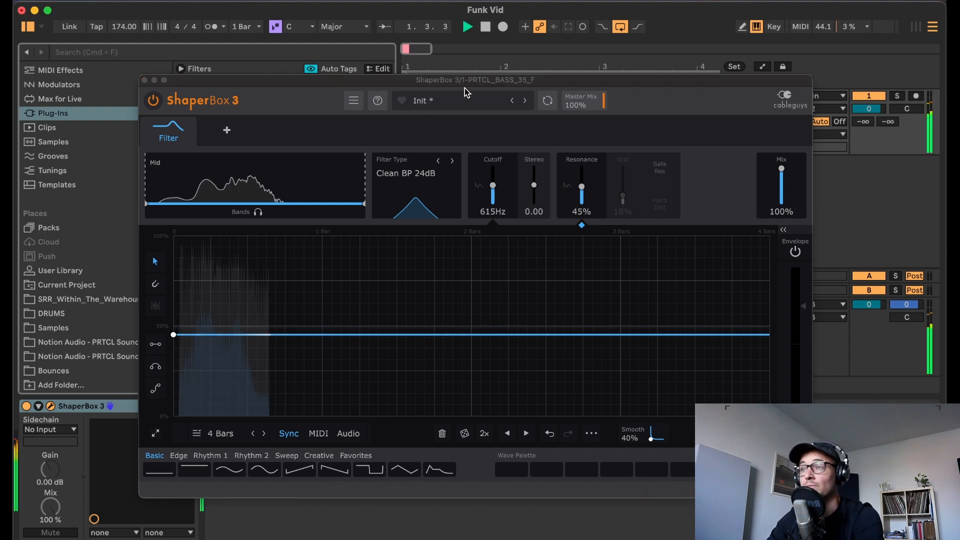
# - Shape the cutoff LFO with a start point at about 8.81 kHz and a deep dip just past 1/4, and audition it
pyautogui.click(493, 224)
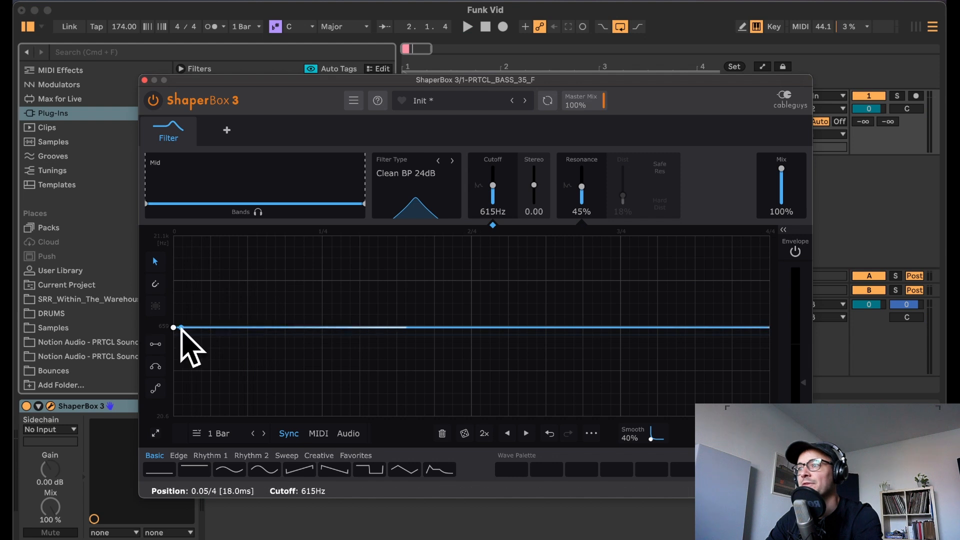
pyautogui.moveTo(173, 327); pyautogui.dragTo(182, 258)
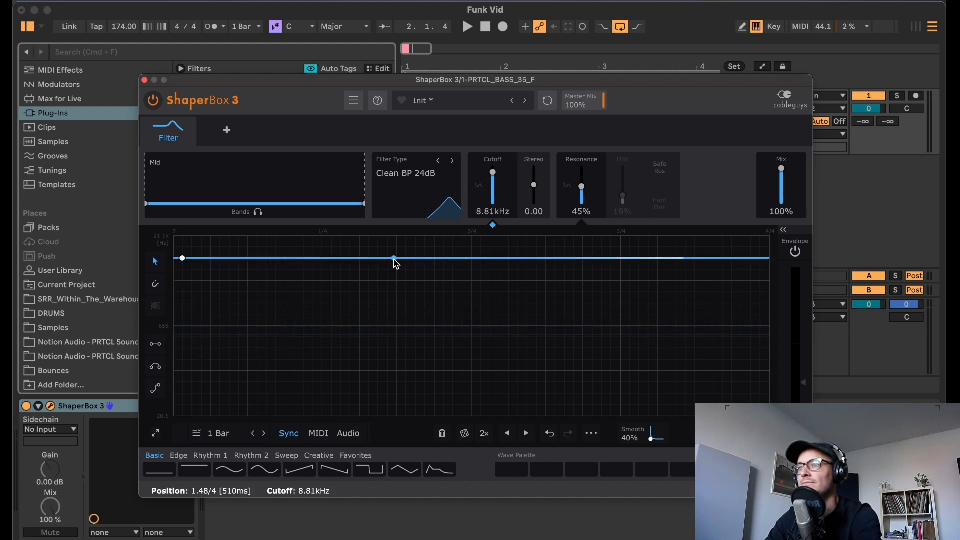
pyautogui.moveTo(394, 259); pyautogui.dragTo(339, 414)
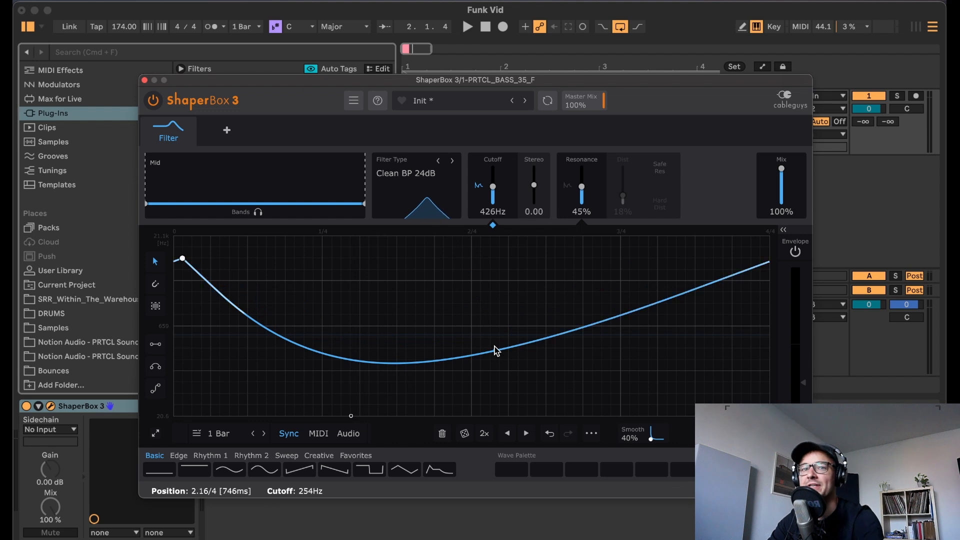
pyautogui.press('space')
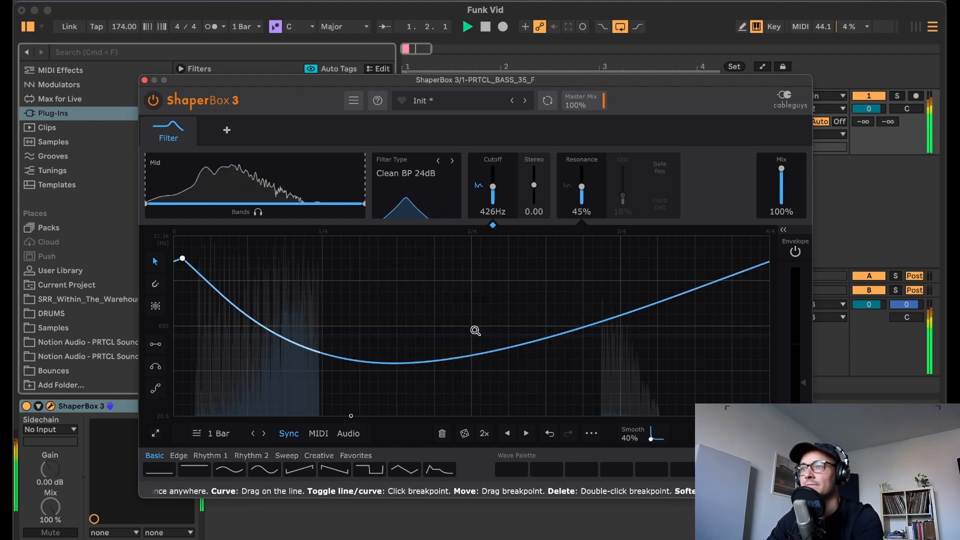
pyautogui.press('space')
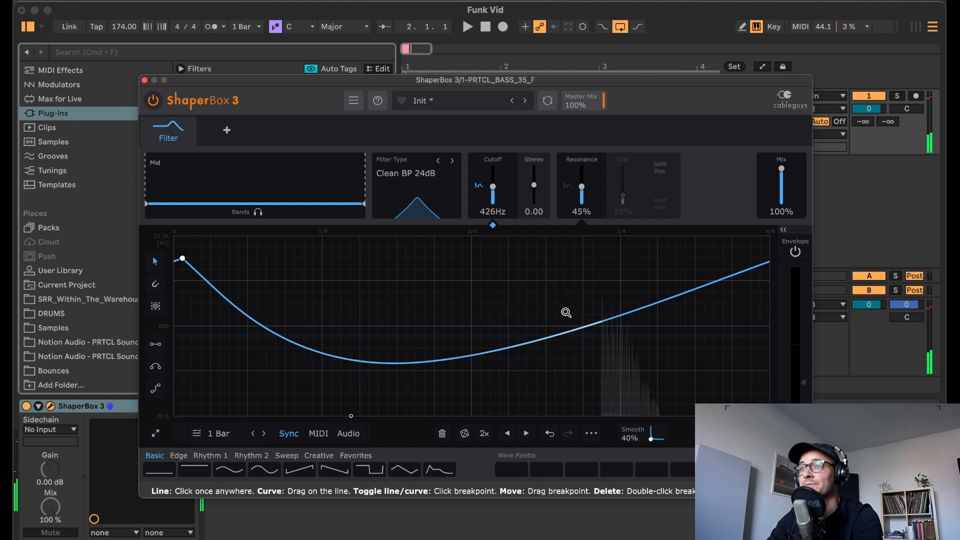
# - Pull the cutoff curve up into a high rise at the 2/4 mark and audition the bass
pyautogui.moveTo(563, 332); pyautogui.dragTo(471, 252)
pyautogui.press('space')
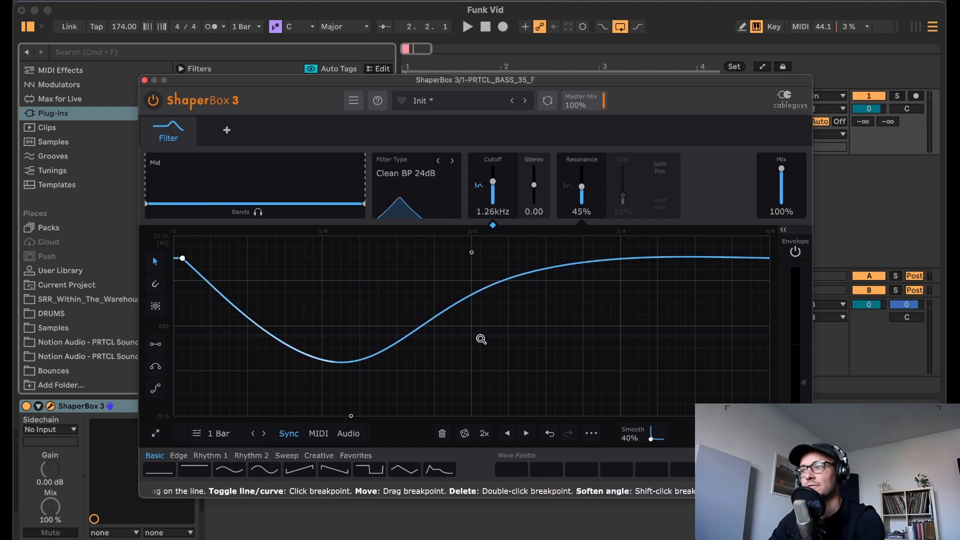
pyautogui.press('space')
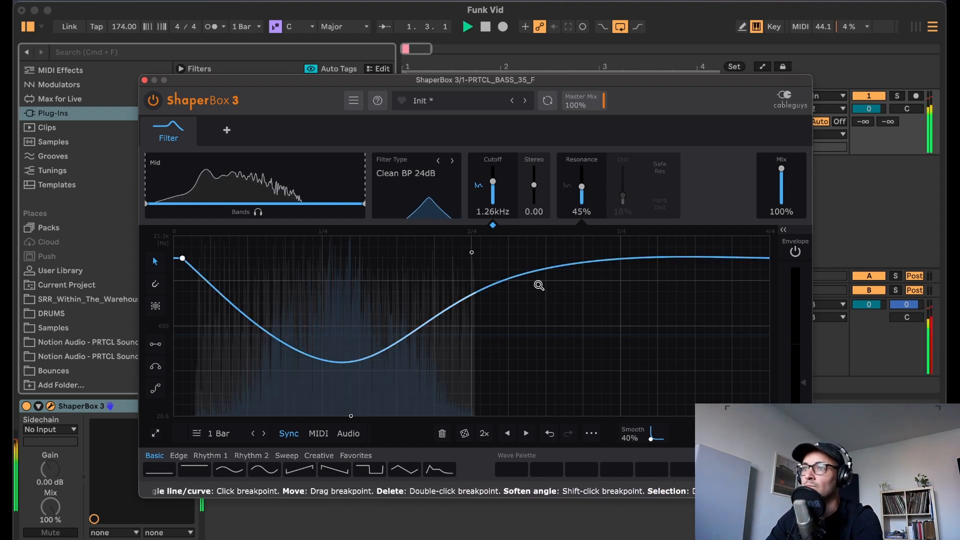
pyautogui.press('space')
# - Bend the resonance LFO upward with points just after 2 Bars and just before 3 Bars, and audition it
pyautogui.click(581, 190)
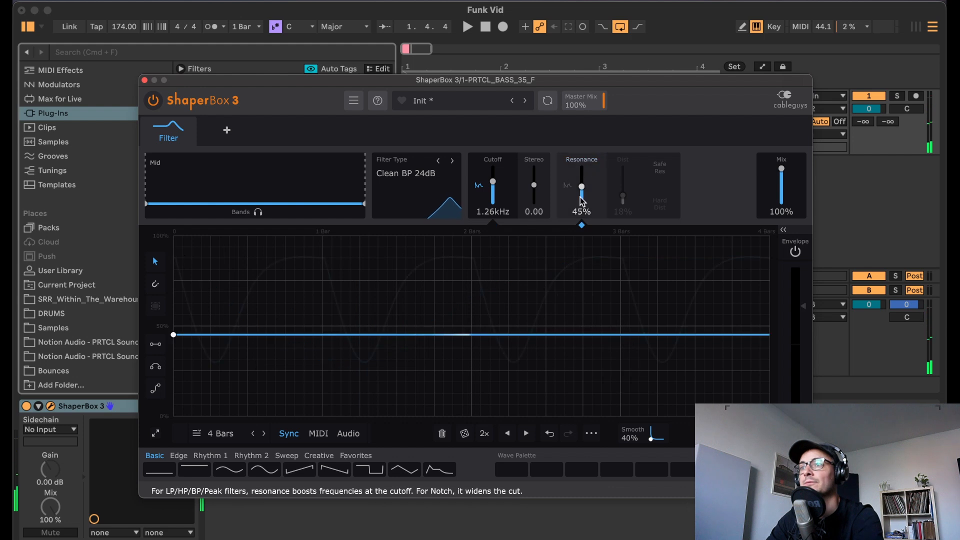
pyautogui.moveTo(493, 334); pyautogui.dragTo(493, 294)
pyautogui.moveTo(591, 314); pyautogui.dragTo(611, 276)
pyautogui.press('space')
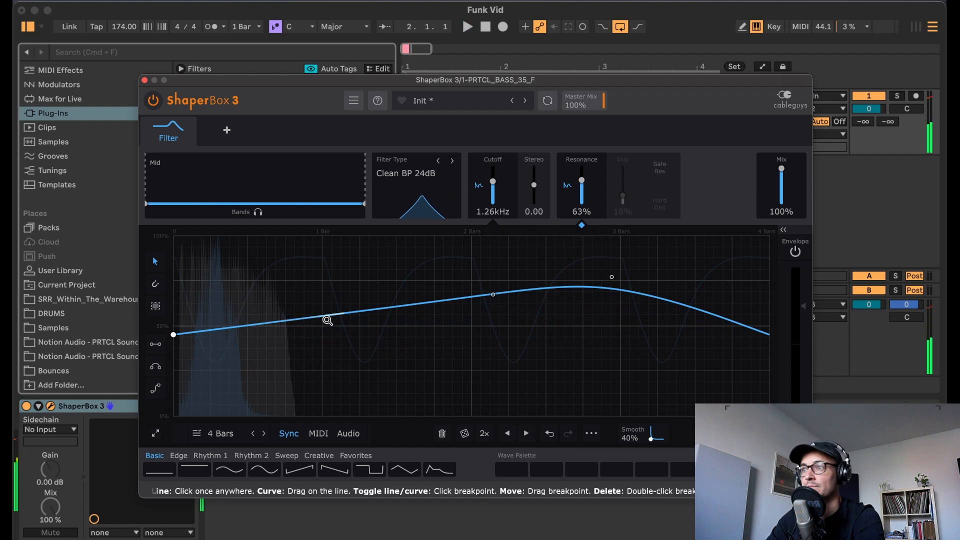
# - Set the resonance LFO length to 2 Bars after trying 1/4, playing the bass to compare
pyautogui.click(220, 433)
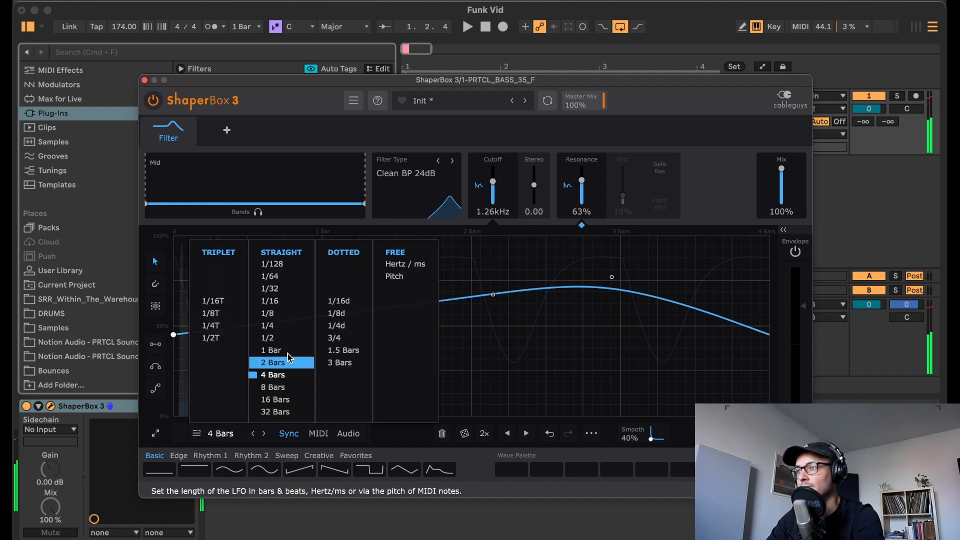
pyautogui.click(284, 327)
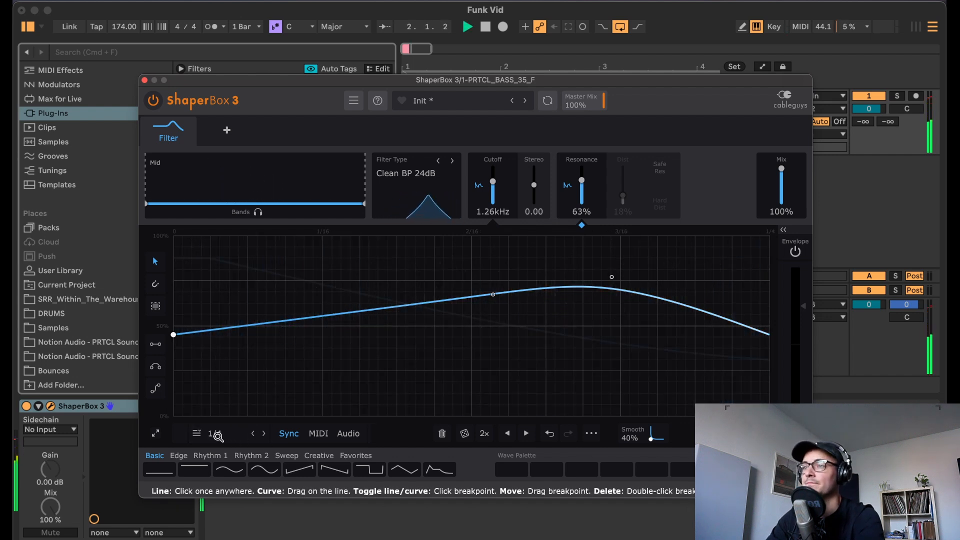
pyautogui.press('space')
pyautogui.click(213, 434)
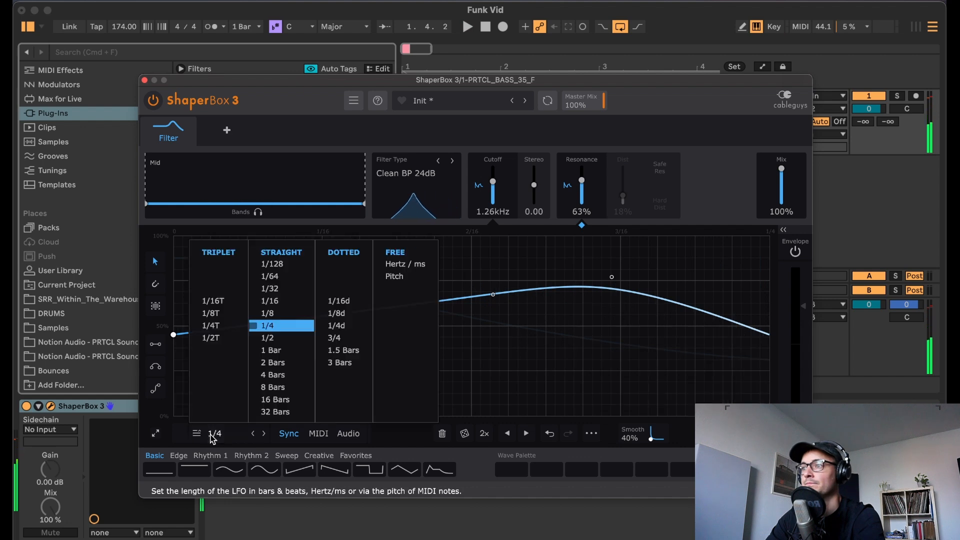
pyautogui.click(262, 362)
pyautogui.press('space')
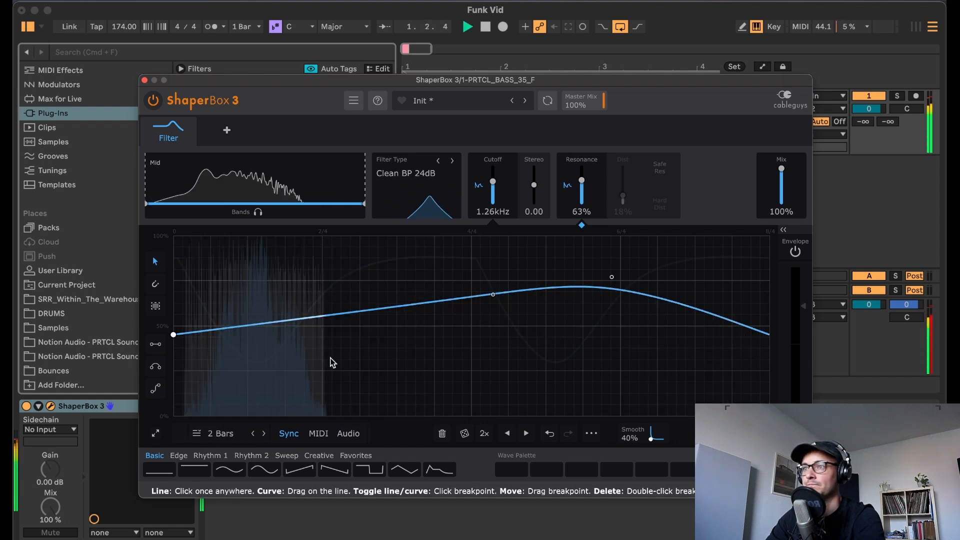
# - Reshape the cutoff LFO with extra dips and peaks, lower its overall cutoff to about 667 Hz, and play the bass
pyautogui.click(503, 198)
pyautogui.moveTo(494, 190); pyautogui.dragTo(494, 201)
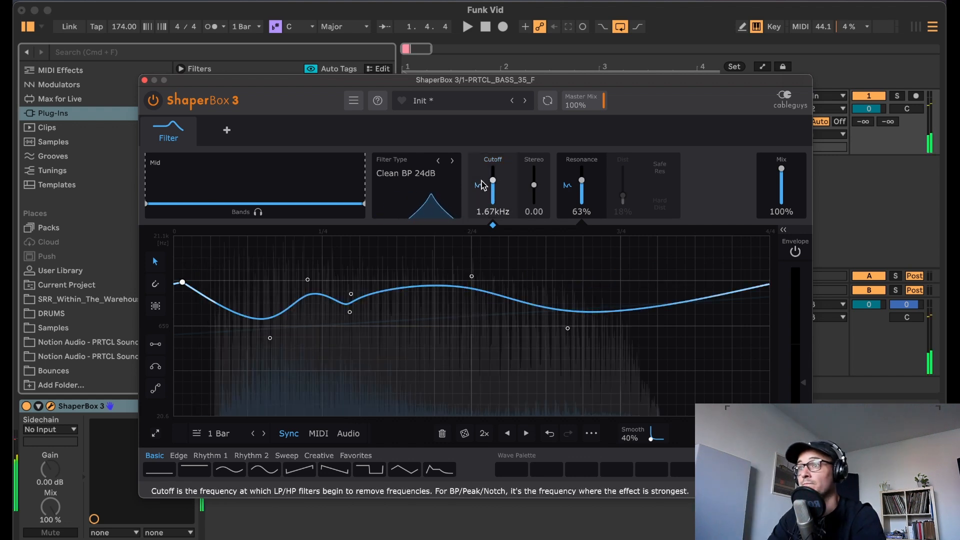
pyautogui.moveTo(492, 184); pyautogui.dragTo(492, 185)
pyautogui.press('space')
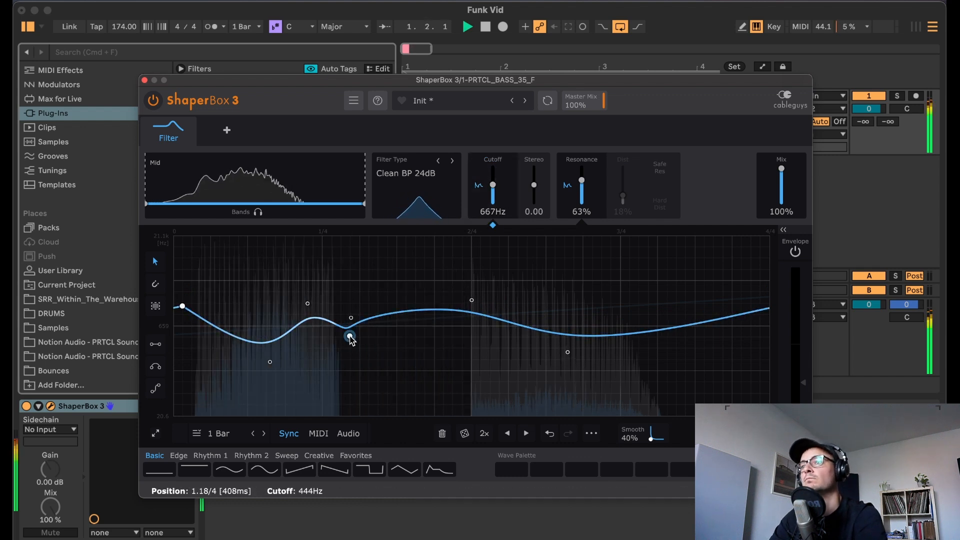
# - Delete the two closely spaced breakpoints just after 1/4 in the cutoff curve while auditioning the bass
pyautogui.doubleClick(349, 336)
pyautogui.click(351, 318)
pyautogui.doubleClick(351, 318)
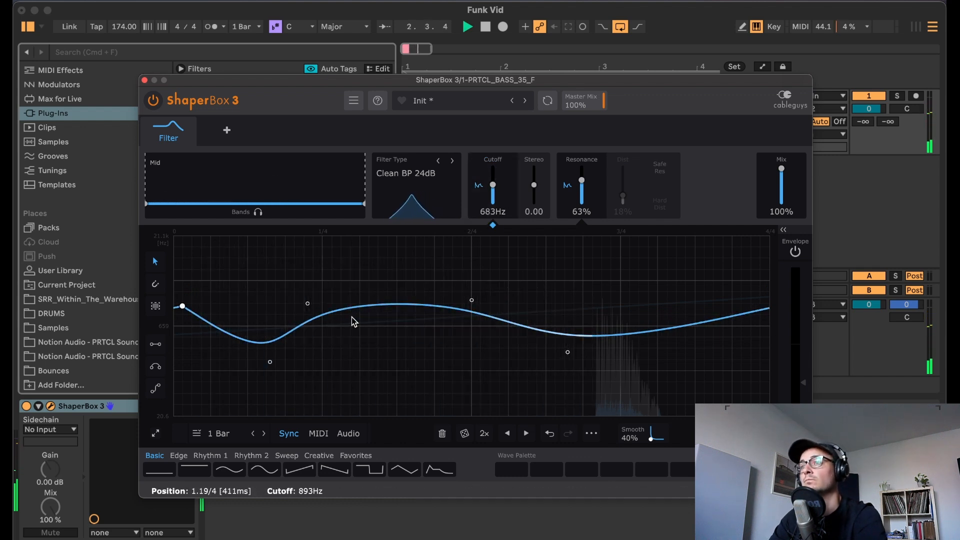
pyautogui.press('space')
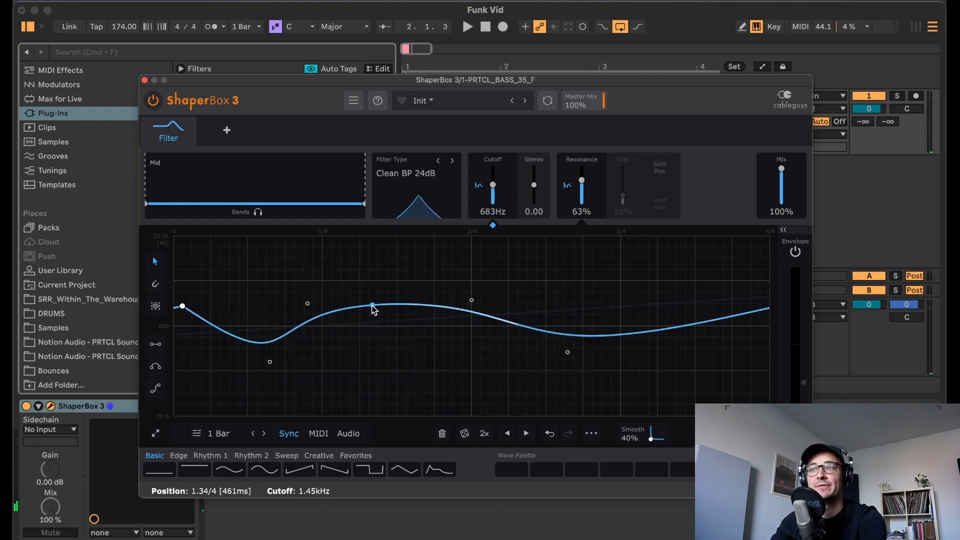
# - Close the ShaperBox 3 window and insert a new audio track below the bass track
pyautogui.click(145, 80)
pyautogui.rightClick(774, 184)
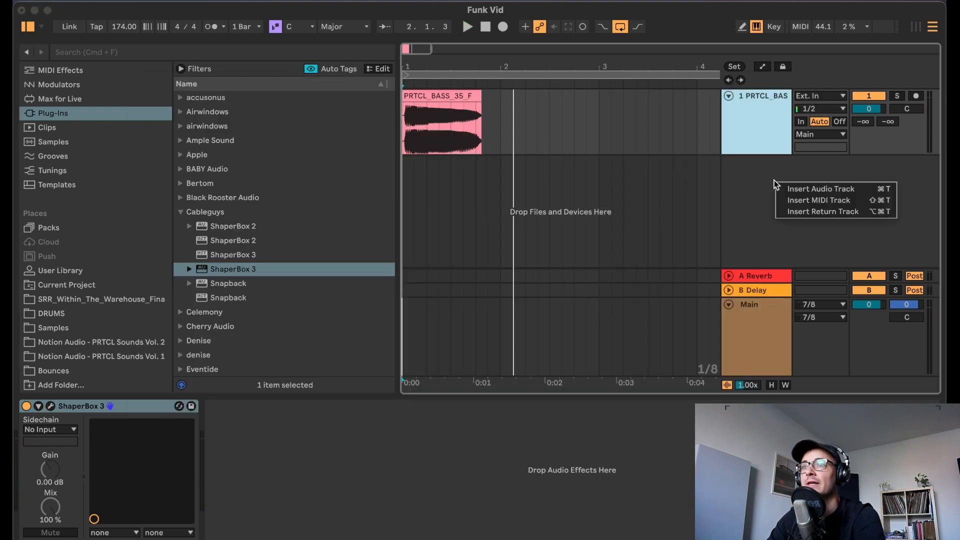
pyautogui.click(799, 190)
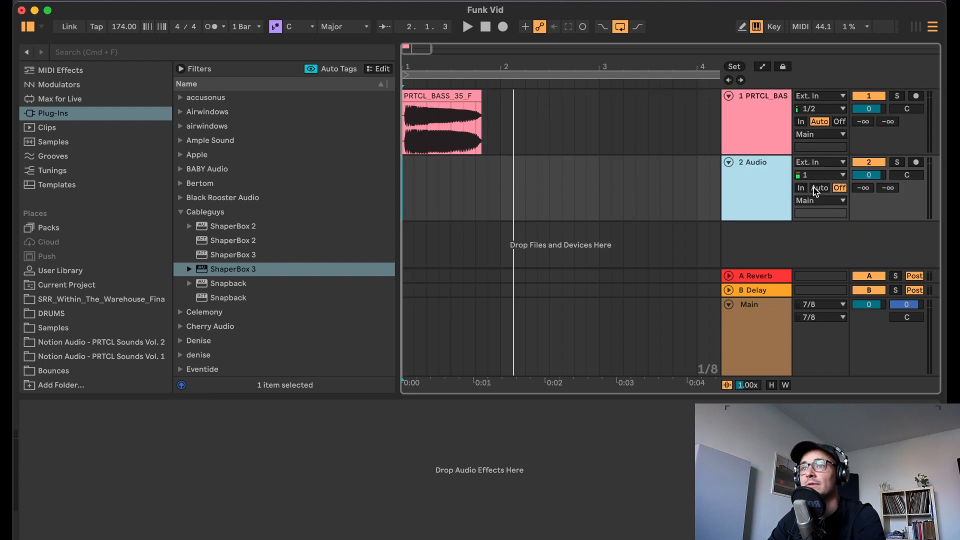
# - Set the new audio track's input to the 1-PRTCL BASS 35 F track
pyautogui.click(832, 173)
pyautogui.click(883, 216)
pyautogui.click(815, 161)
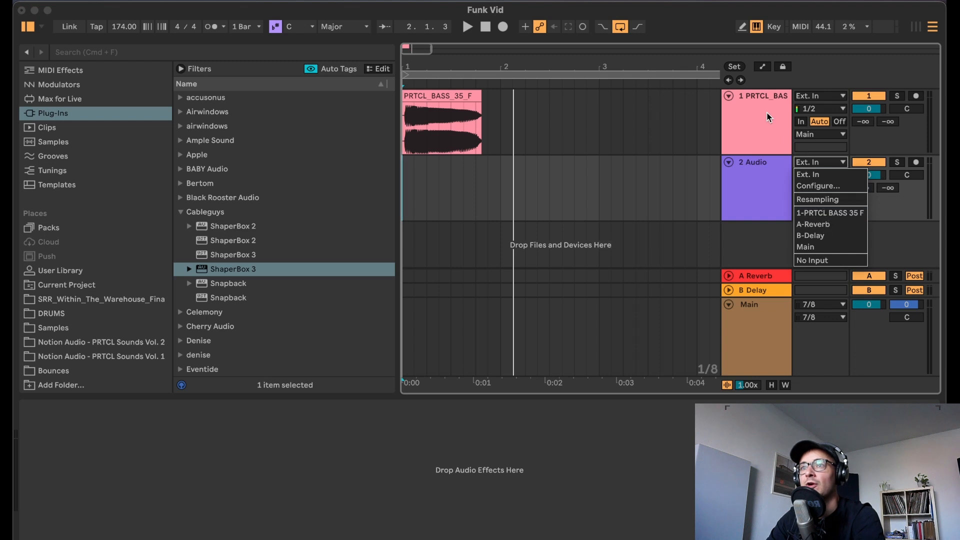
pyautogui.click(820, 212)
pyautogui.click(760, 186)
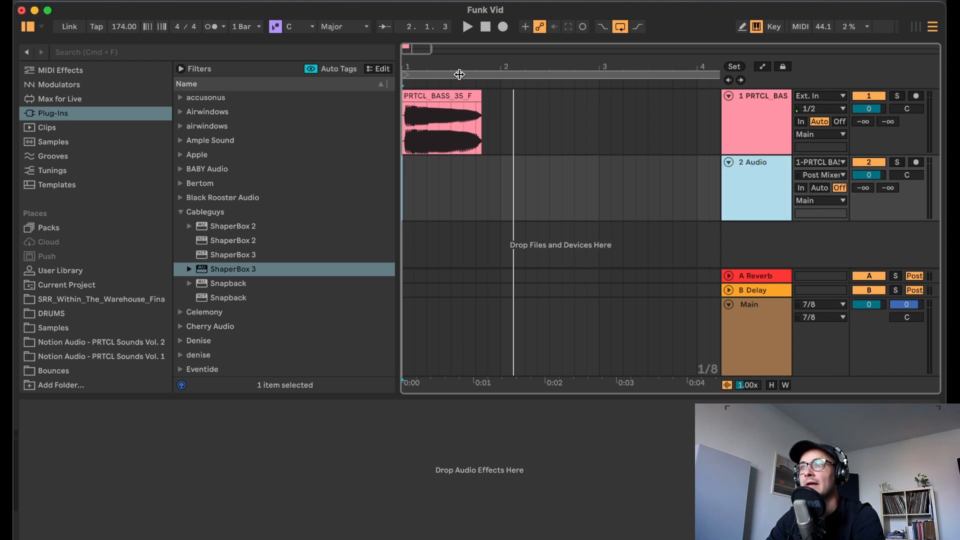
# - Record the filtered bass onto the second audio track and move the recorded clip to start within bar 2
pyautogui.click(485, 27)
pyautogui.click(502, 26)
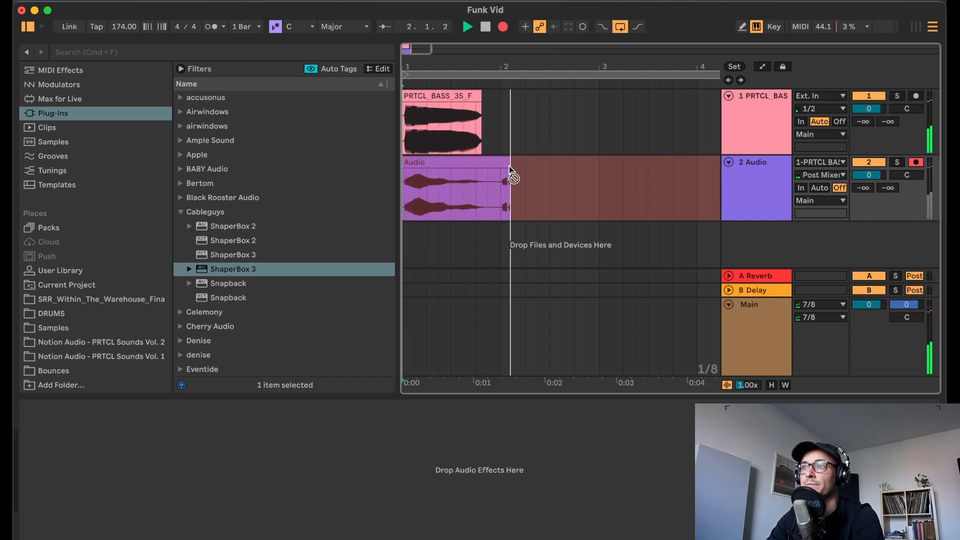
pyautogui.press('space')
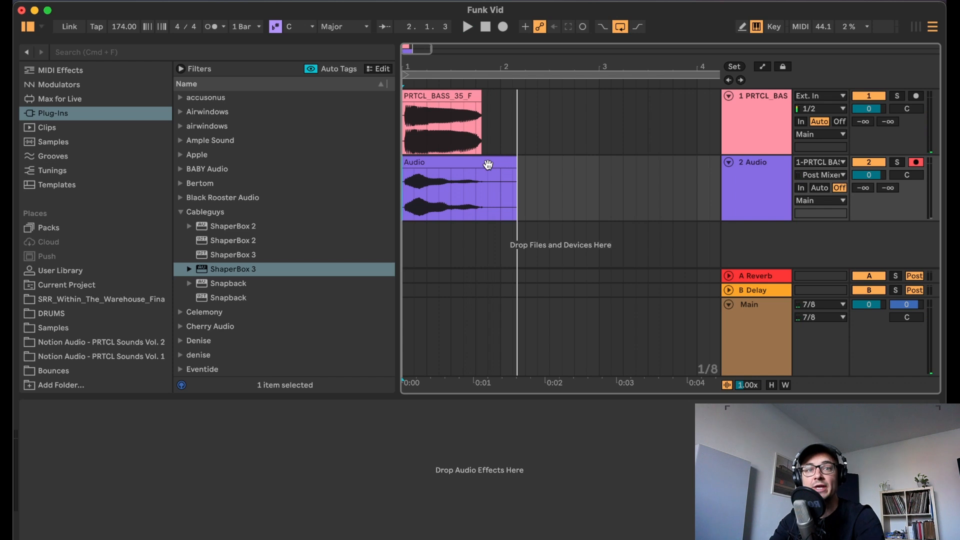
pyautogui.click(480, 165)
pyautogui.moveTo(457, 165); pyautogui.dragTo(585, 163)
# - Reshape the bass track's ShaperBox 3 cutoff LFO with a low middle and late peak, length 1/4, cutoff 555 Hz, and audition it
pyautogui.click(748, 108)
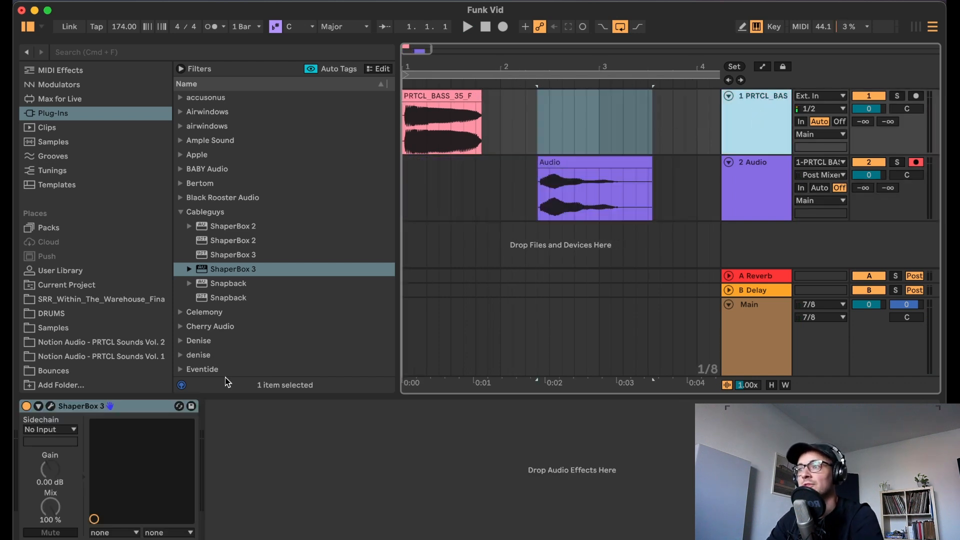
pyautogui.click(51, 405)
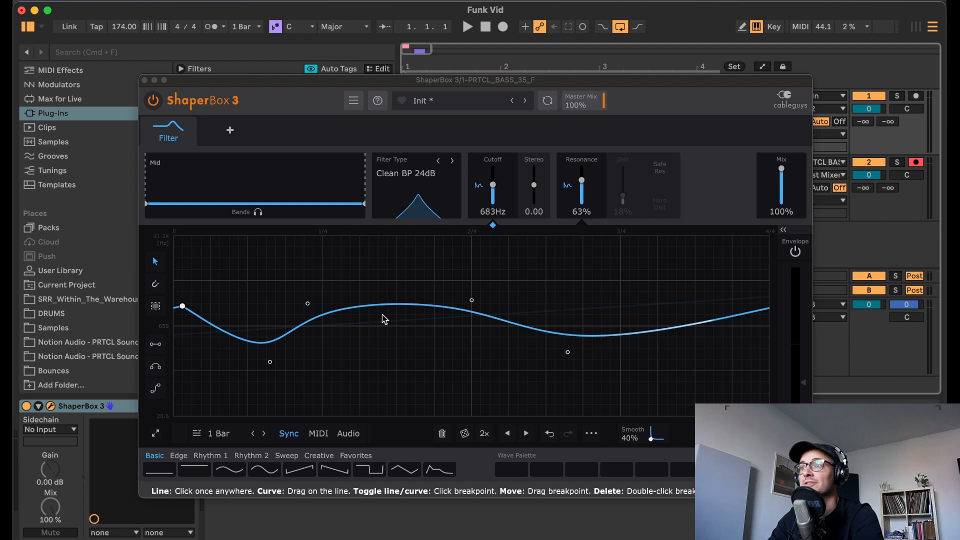
pyautogui.moveTo(472, 302); pyautogui.dragTo(312, 378)
pyautogui.moveTo(566, 353); pyautogui.dragTo(565, 278)
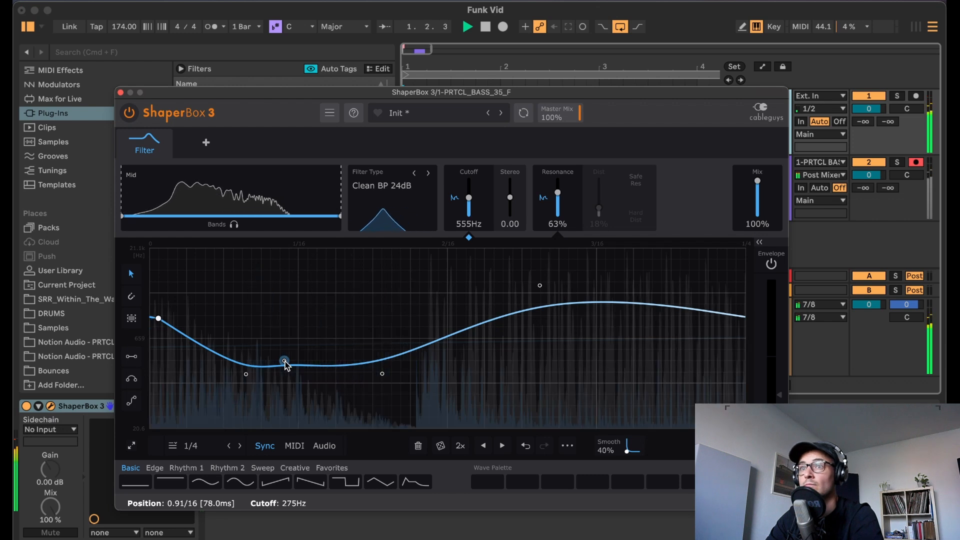
pyautogui.click(485, 26)
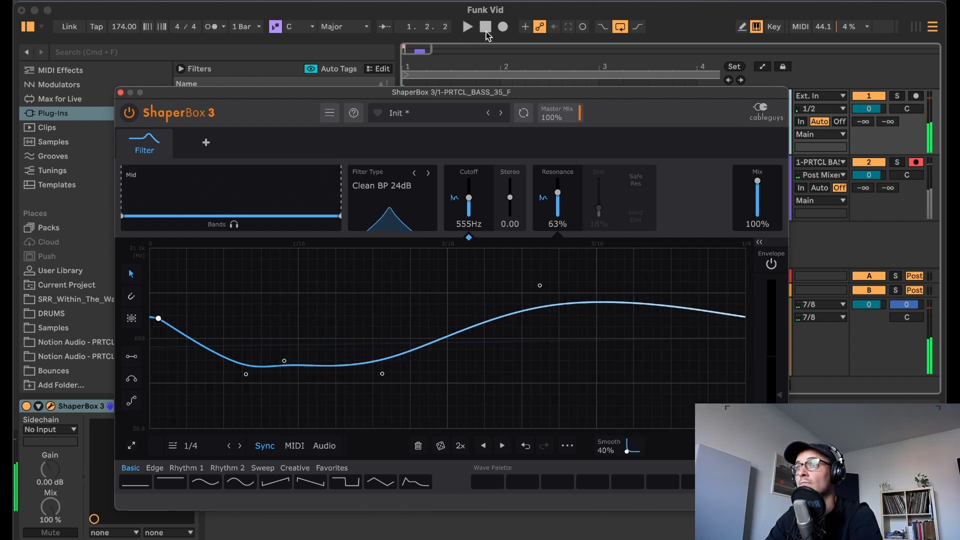
pyautogui.click(121, 93)
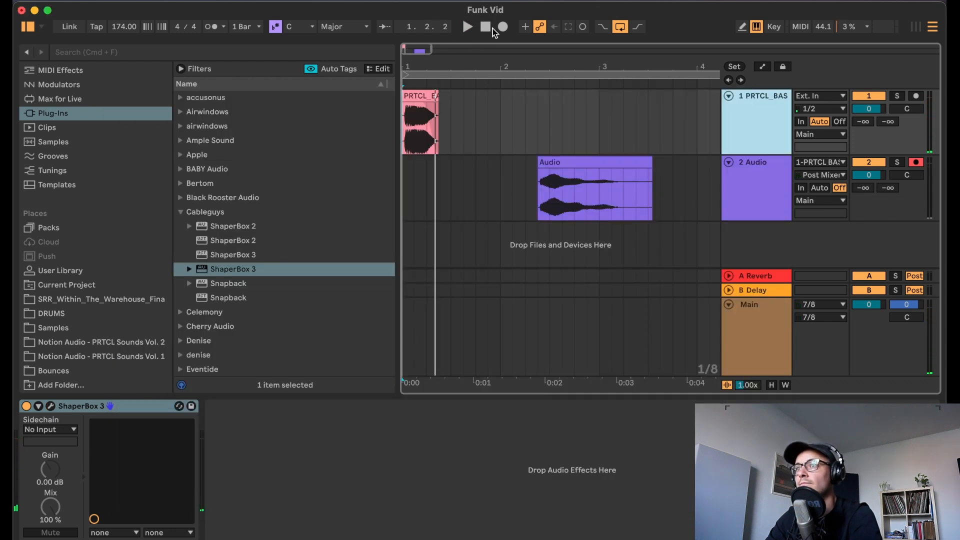
# - Record the shortened bass with its new filter movement onto the second track from bar 1
pyautogui.click(500, 29)
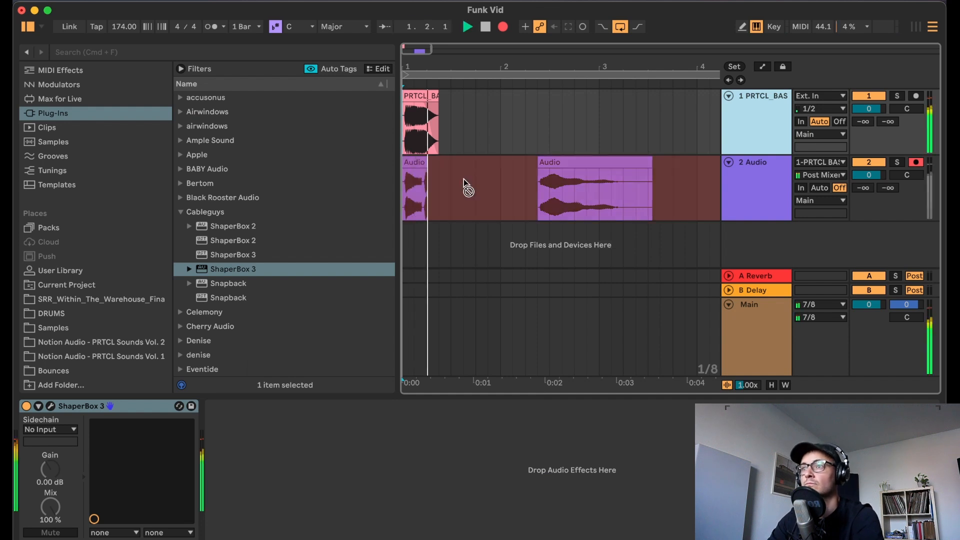
pyautogui.press('space')
pyautogui.click(487, 28)
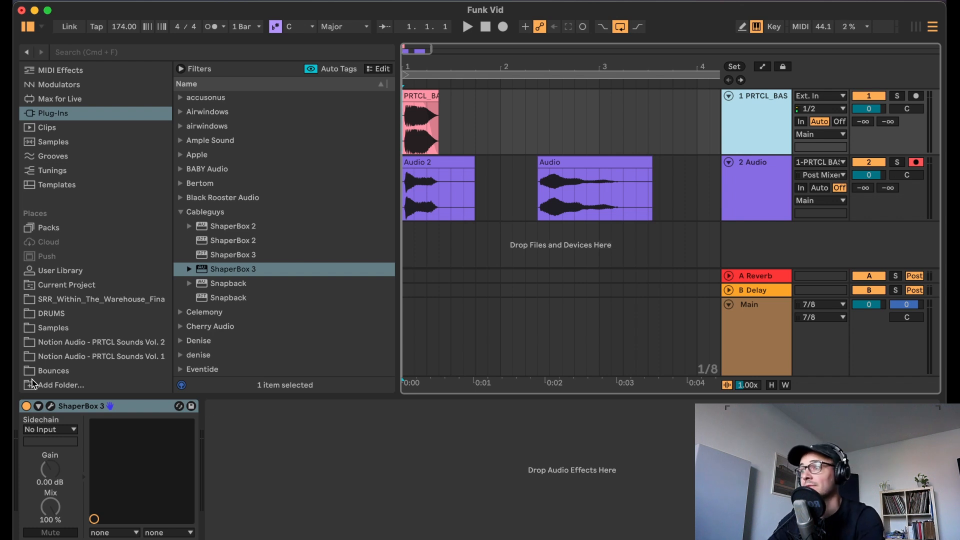
# - Audition drum loops from Notion Audio - PRTCL Sounds Vol. 2 and add PRTCL_DRUM_LOOP_5_175BPM_(2) on a new track
pyautogui.click(32, 342)
pyautogui.click(233, 268)
pyautogui.click(274, 226)
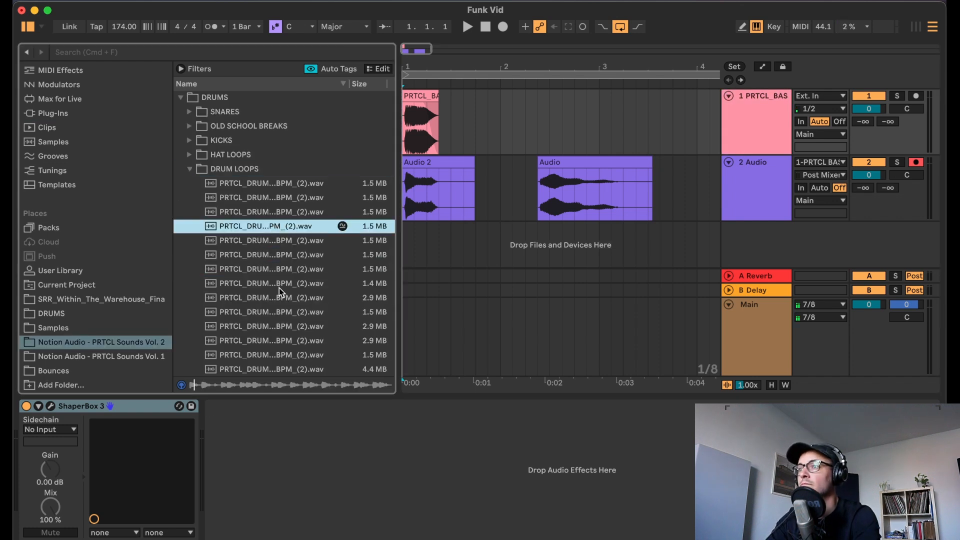
pyautogui.click(282, 326)
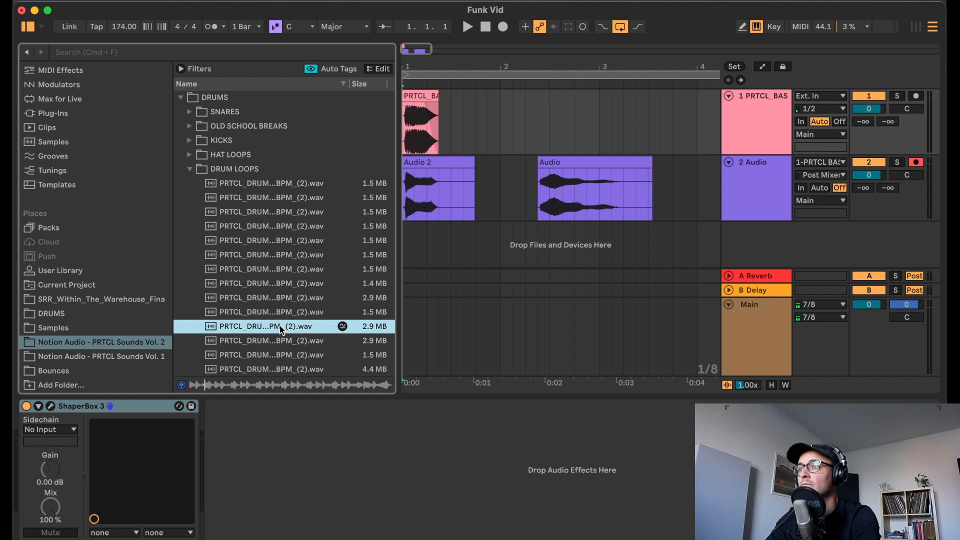
pyautogui.doubleClick(280, 326)
# - Mute the original bass track, move the longer recording directly after the clip at bar 1, and play it with the drums
pyautogui.click(468, 27)
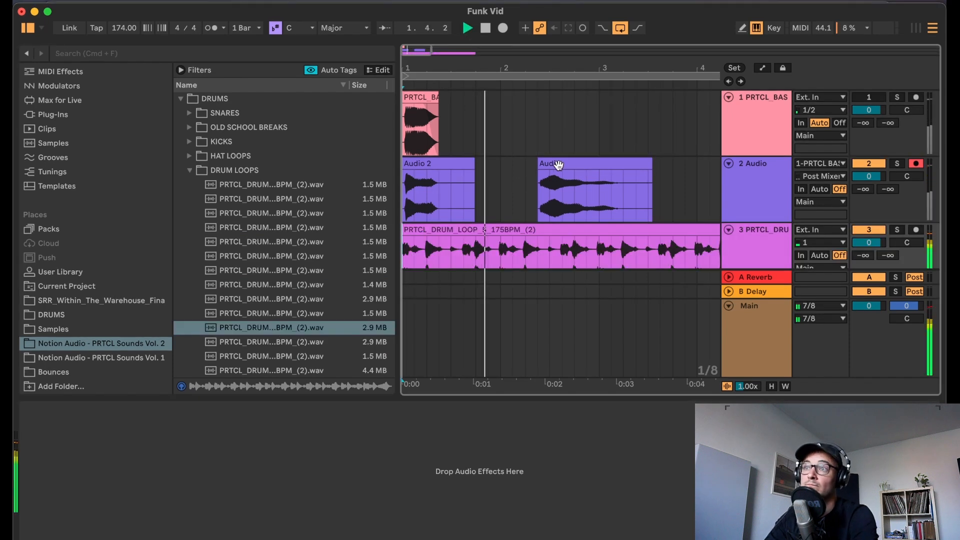
pyautogui.moveTo(554, 167); pyautogui.dragTo(492, 167)
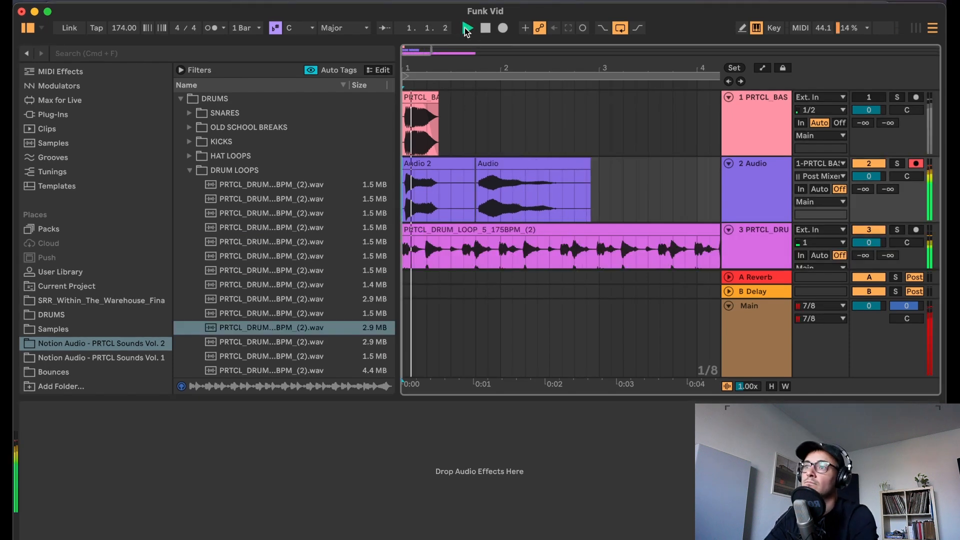
pyautogui.press('space')
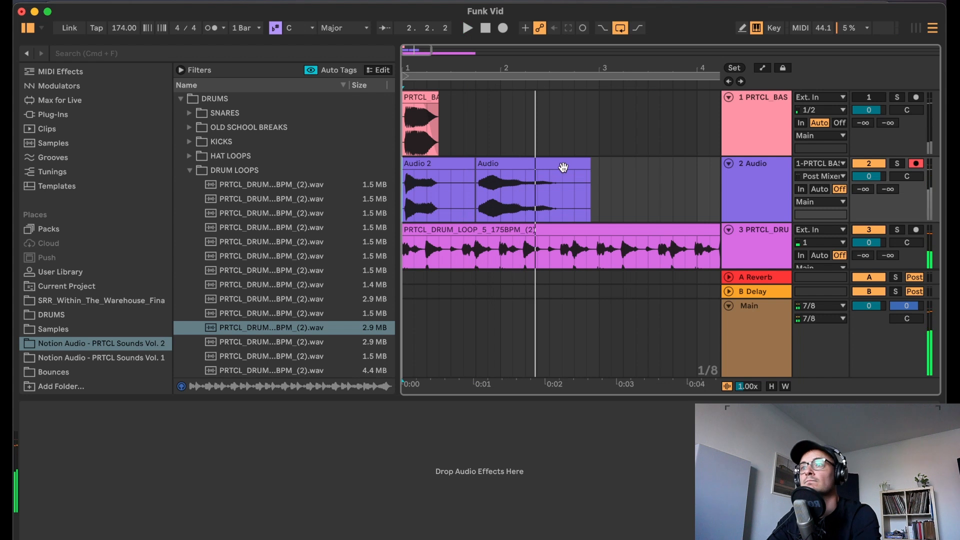
# - Trim the end of the longer bass recording and duplicate both recorded clips to start at bar 3
pyautogui.moveTo(589, 165); pyautogui.dragTo(560, 165)
pyautogui.press('space')
pyautogui.doubleClick(485, 29)
pyautogui.click(467, 31)
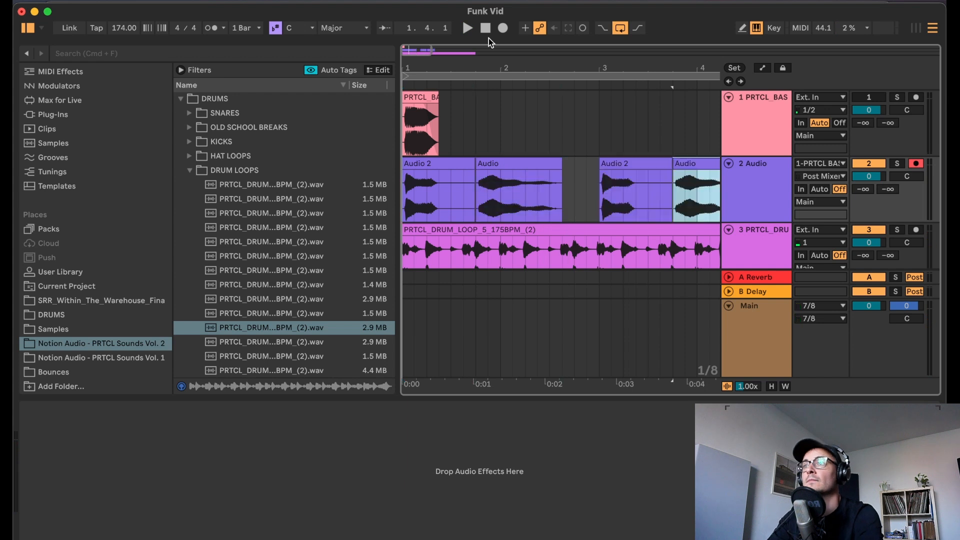
# - Play the bass clips with the drum loop and lower the recorded bass track's volume to -2.9 dB
pyautogui.click(467, 28)
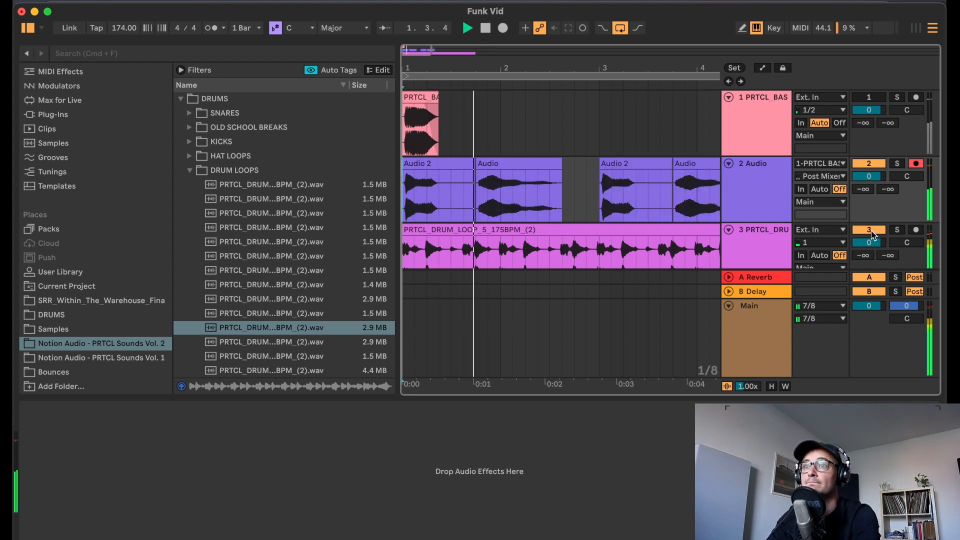
pyautogui.moveTo(868, 178); pyautogui.dragTo(869, 192)
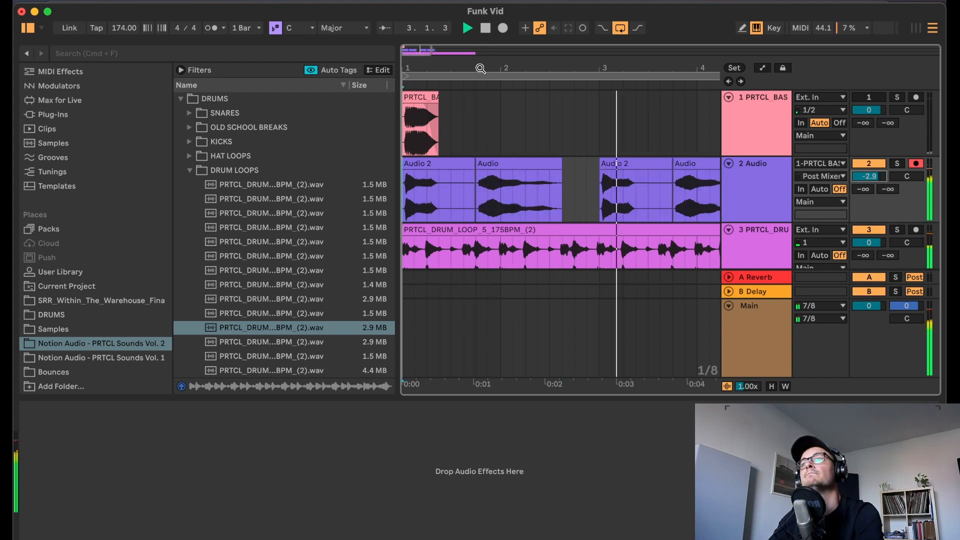
pyautogui.moveTo(422, 52); pyautogui.dragTo(424, 31)
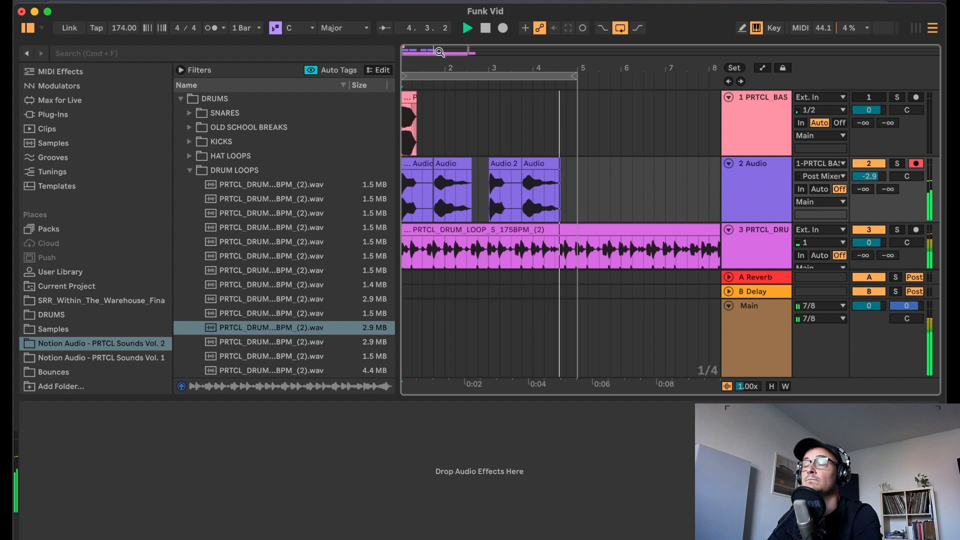
pyautogui.press('space')
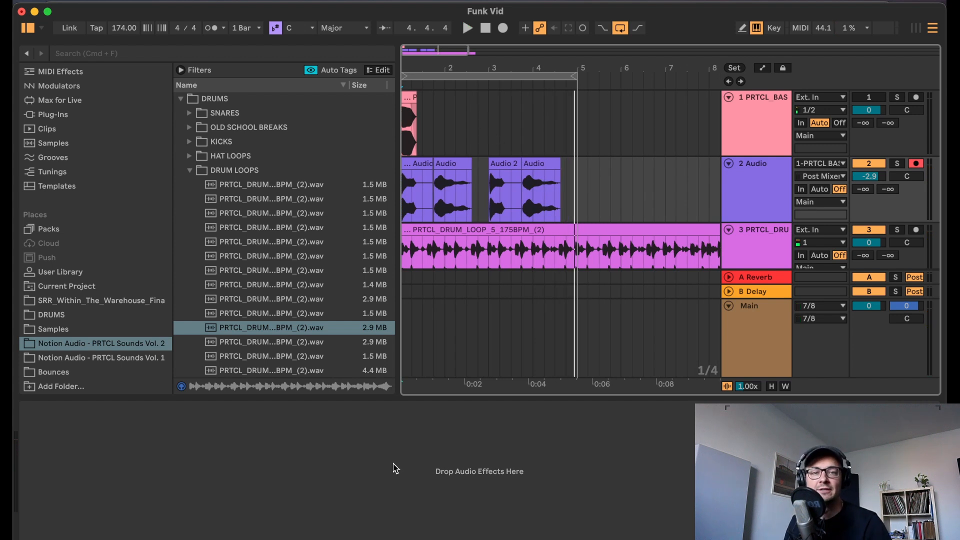